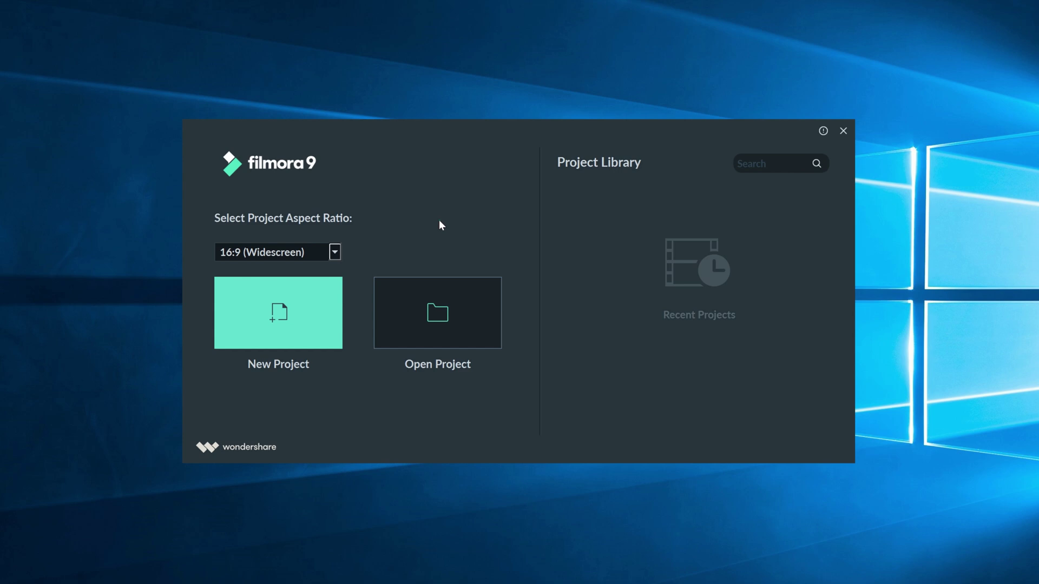
- Start a new project and import Ski 2, Ski and Spinnin Tape - Rumble Pack
click(272, 334)
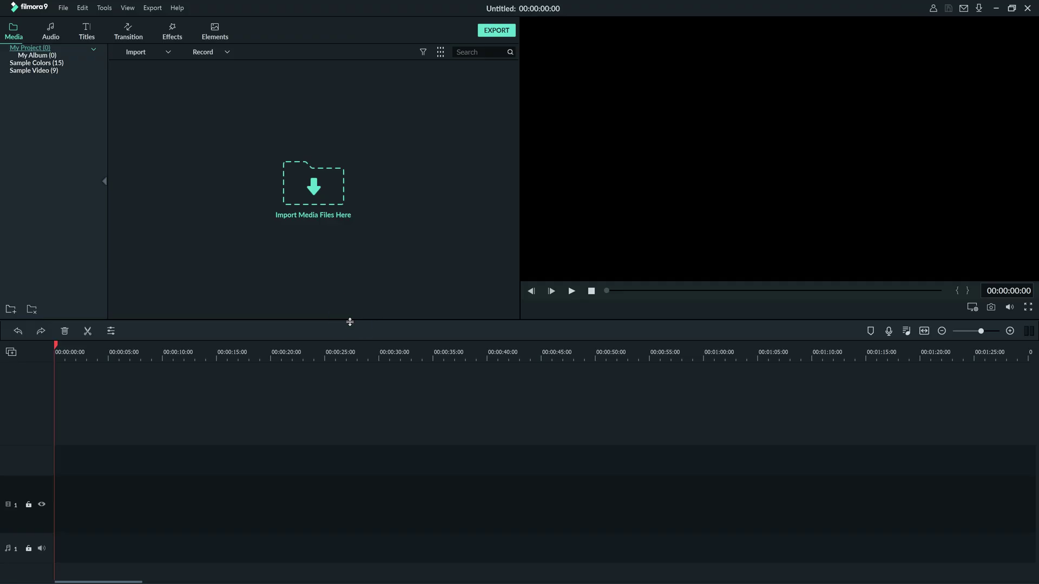
click(353, 352)
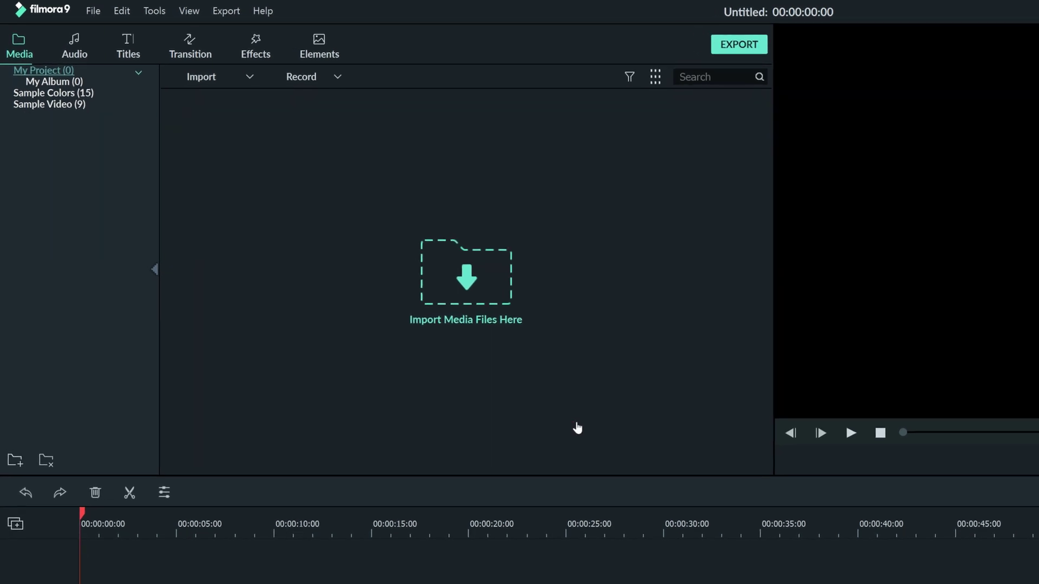
click(448, 272)
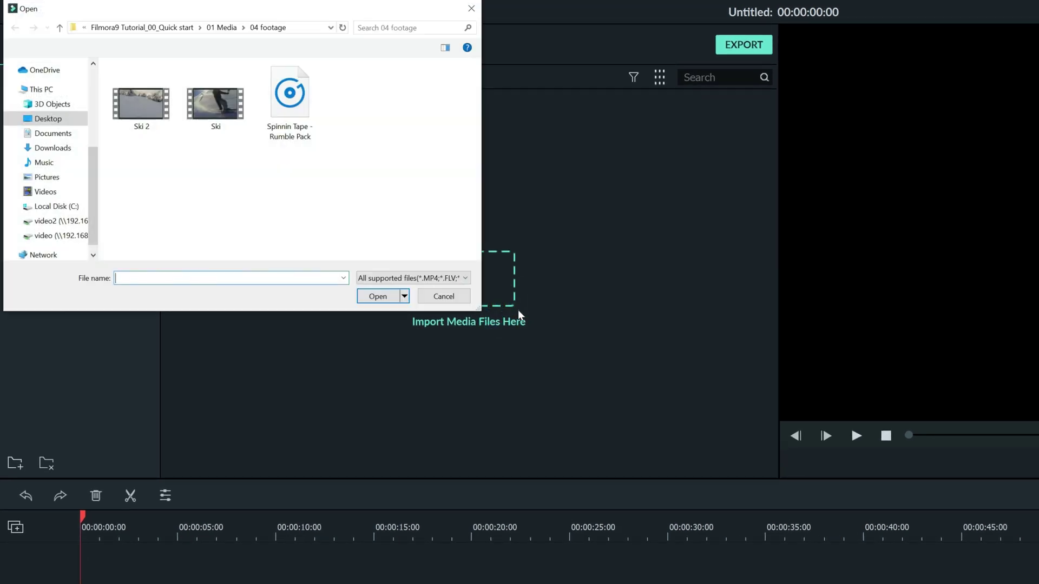
click(136, 105)
ctrl+click(230, 113)
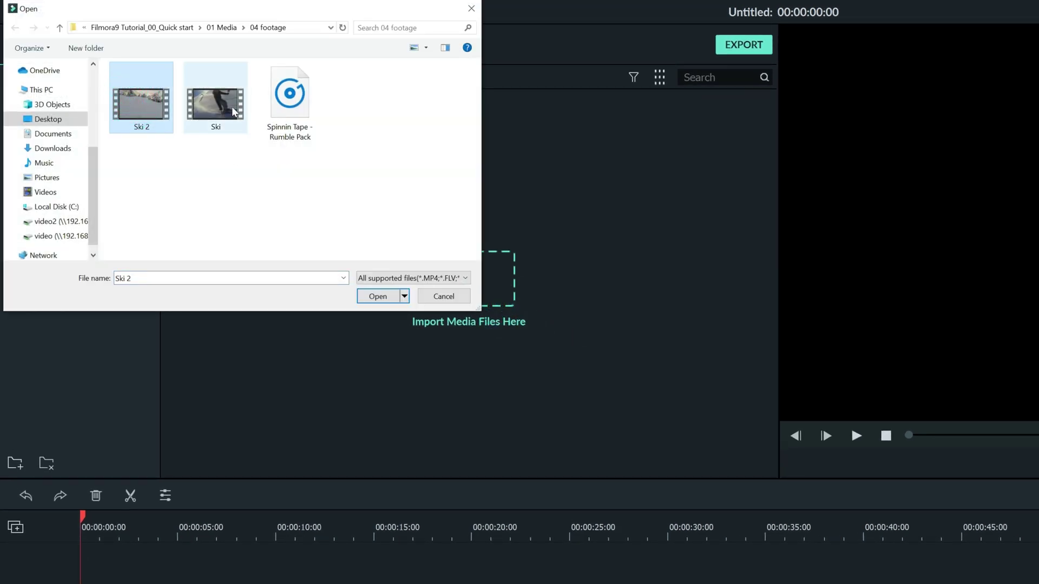
ctrl+click(293, 105)
click(375, 296)
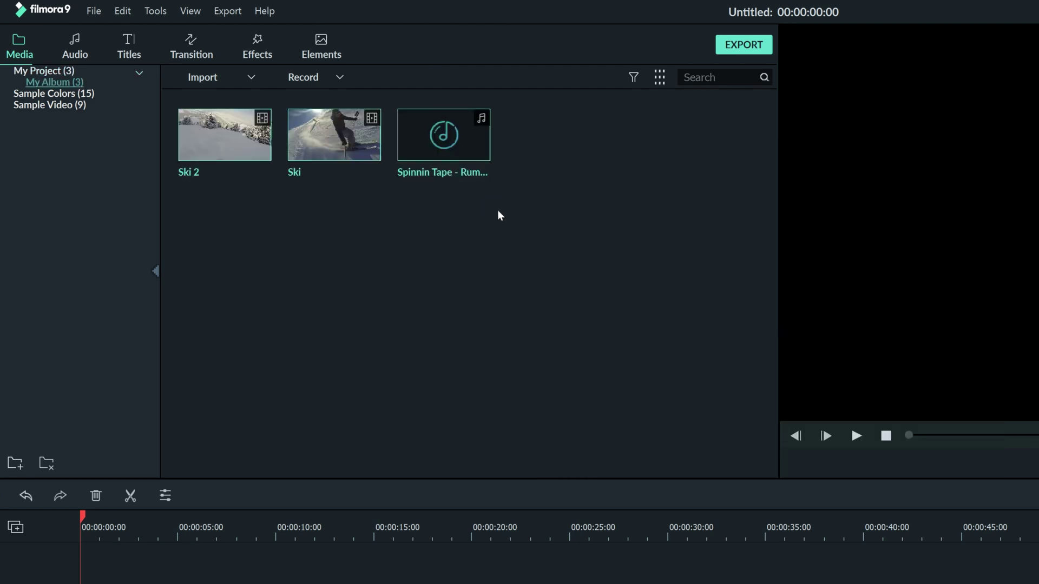
- Trim the Ski clip to start at about four seconds and place it on the video track
click(498, 211)
mouse_move(333, 135)
double_click(353, 138)
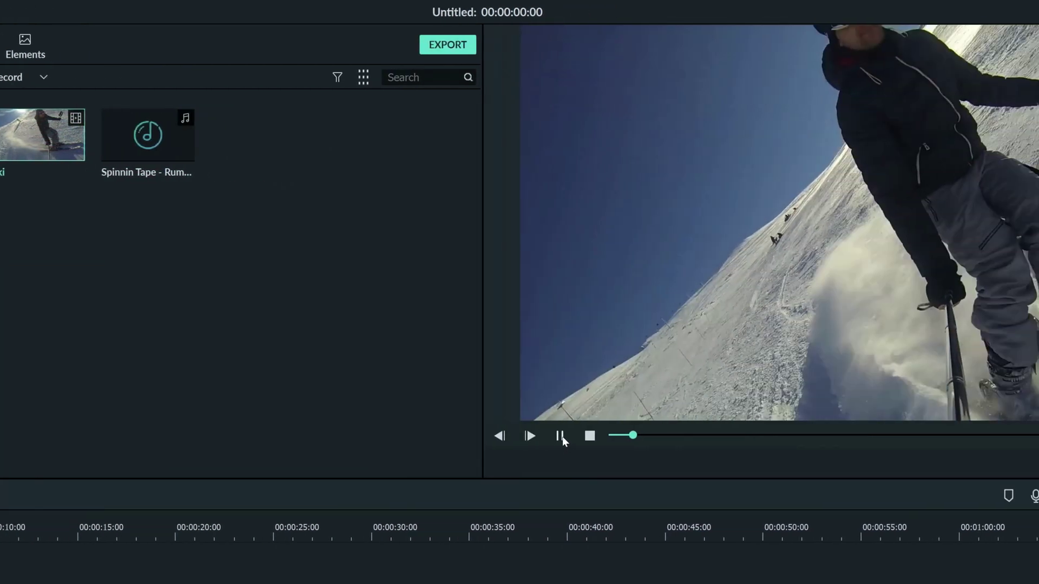
click(856, 436)
drag(414, 436, 481, 438)
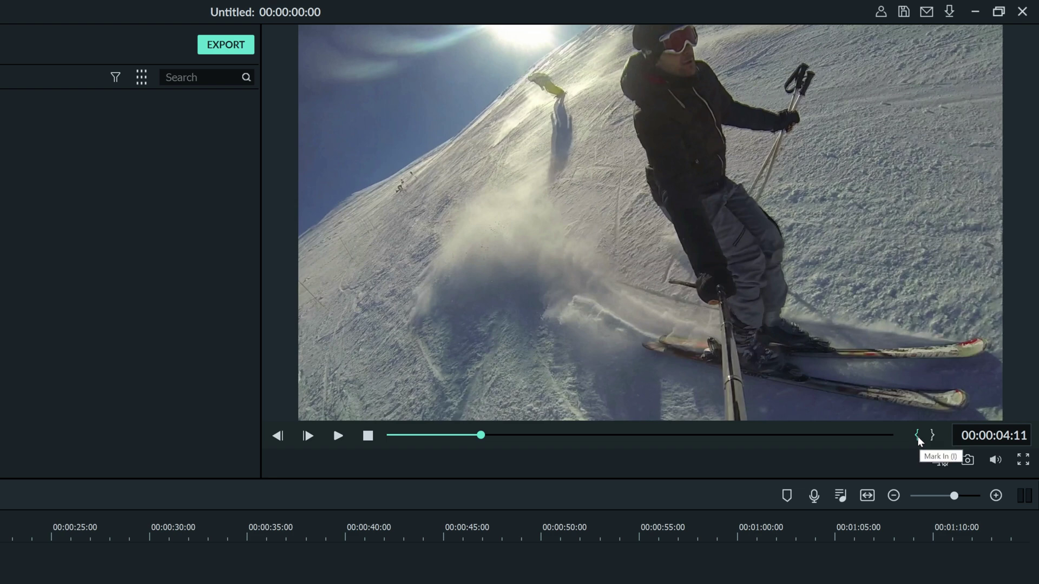
click(919, 441)
drag(482, 436, 563, 439)
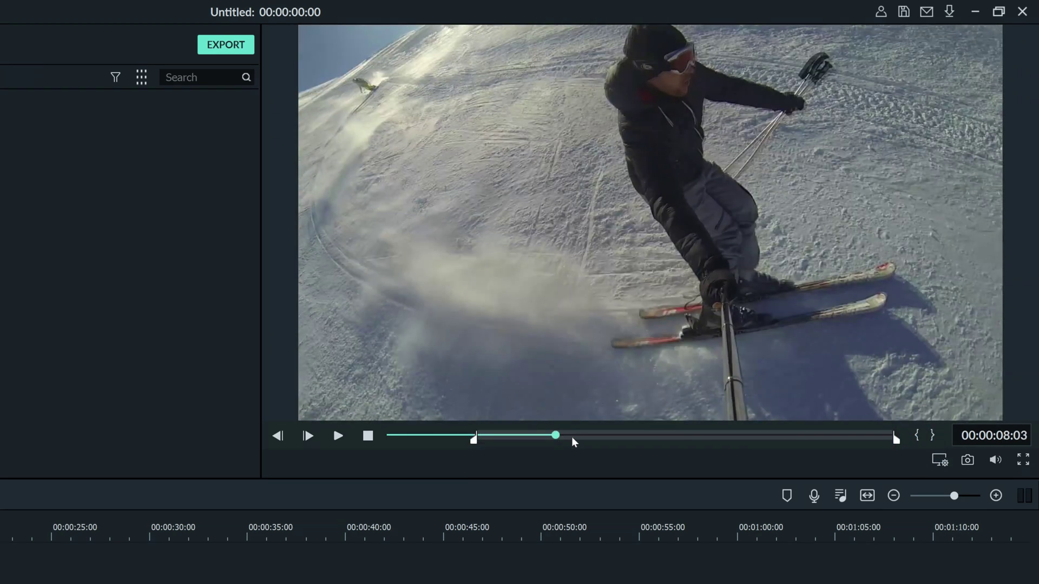
click(934, 436)
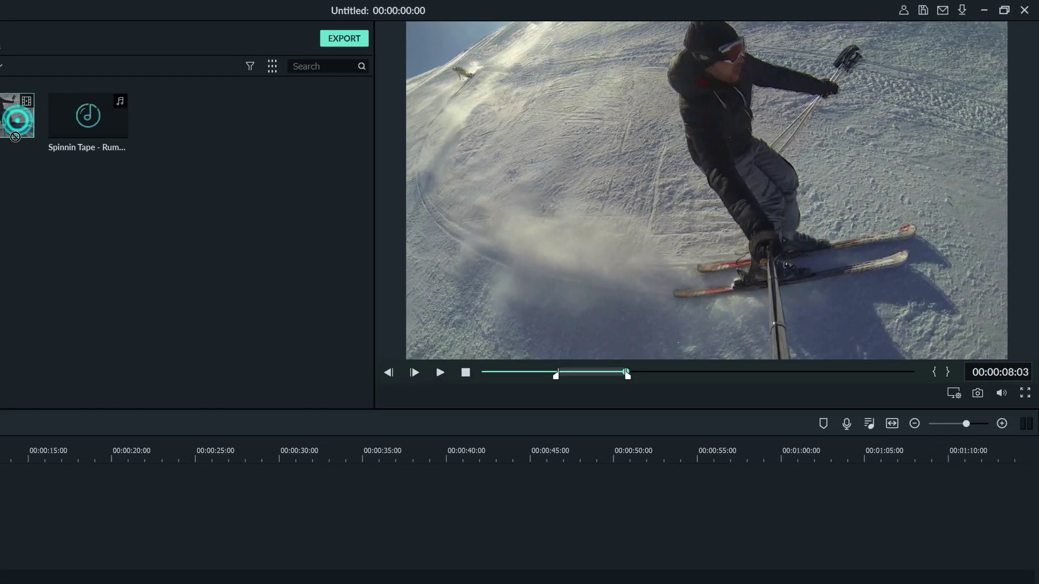
drag(7, 135, 78, 495)
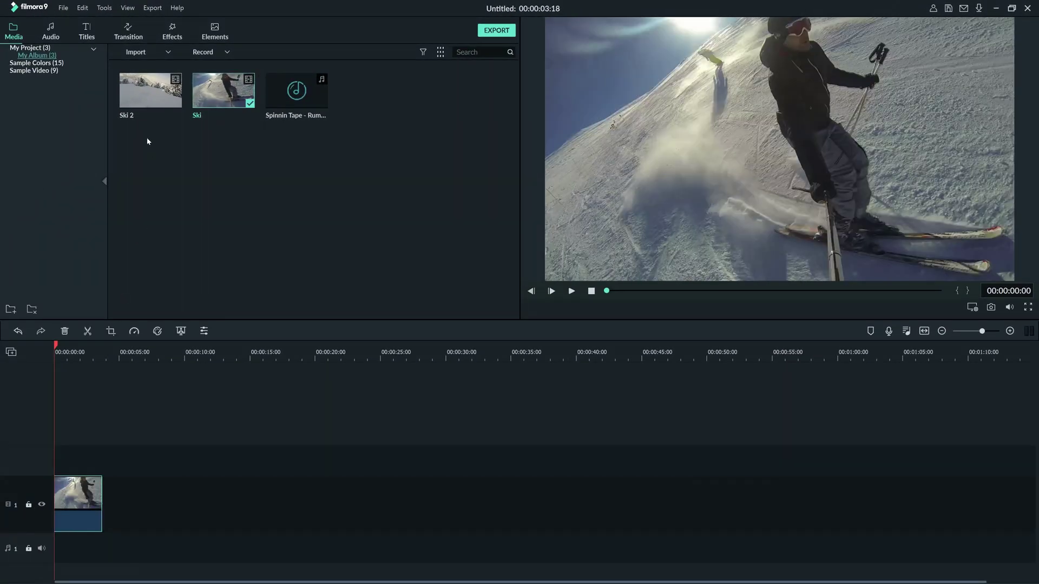
- Preview Ski 2 to about six and a half seconds and append it after Ski
click(157, 93)
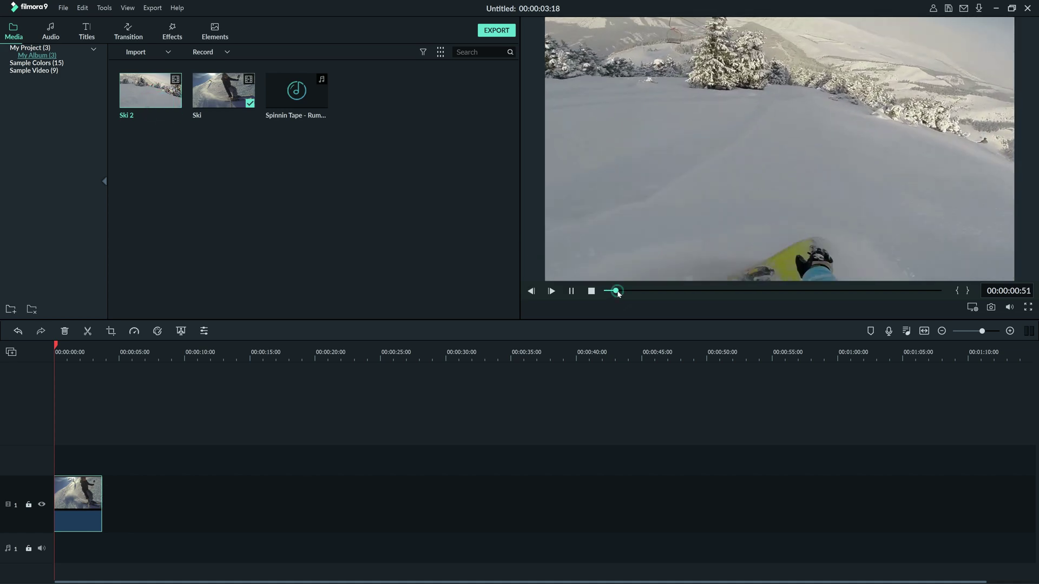
click(619, 291)
drag(642, 291, 681, 293)
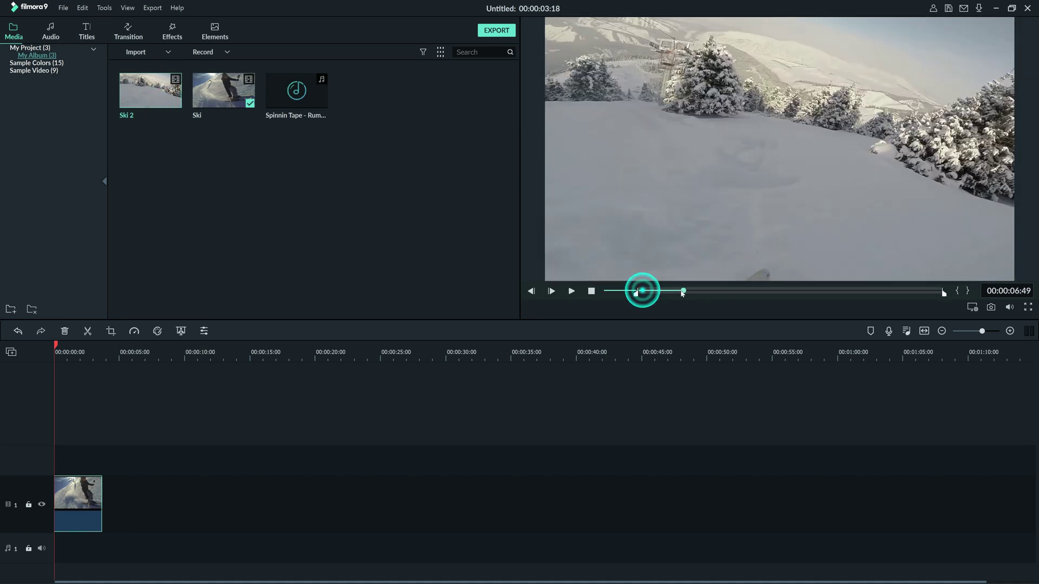
click(570, 291)
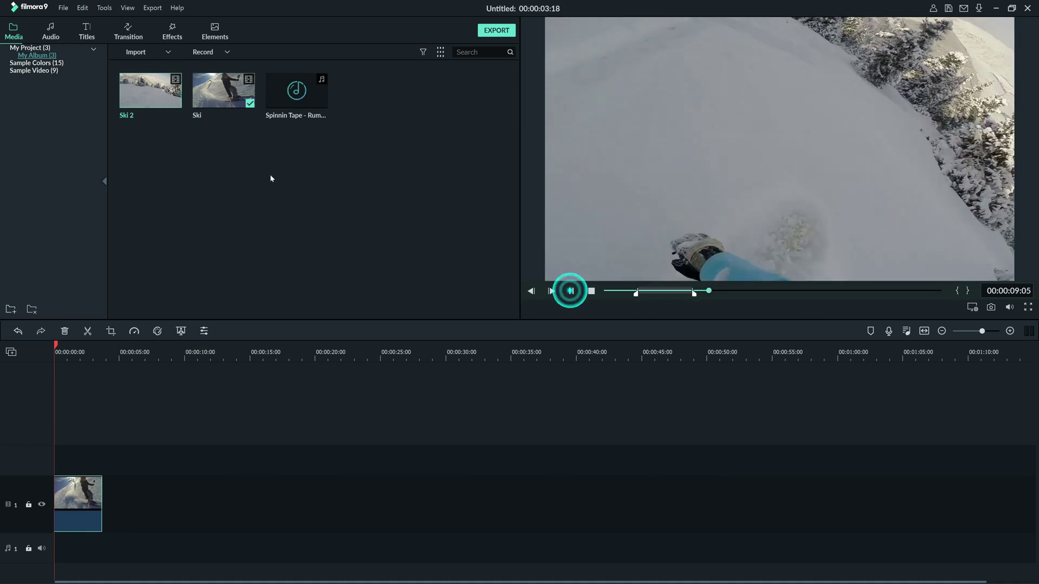
click(571, 290)
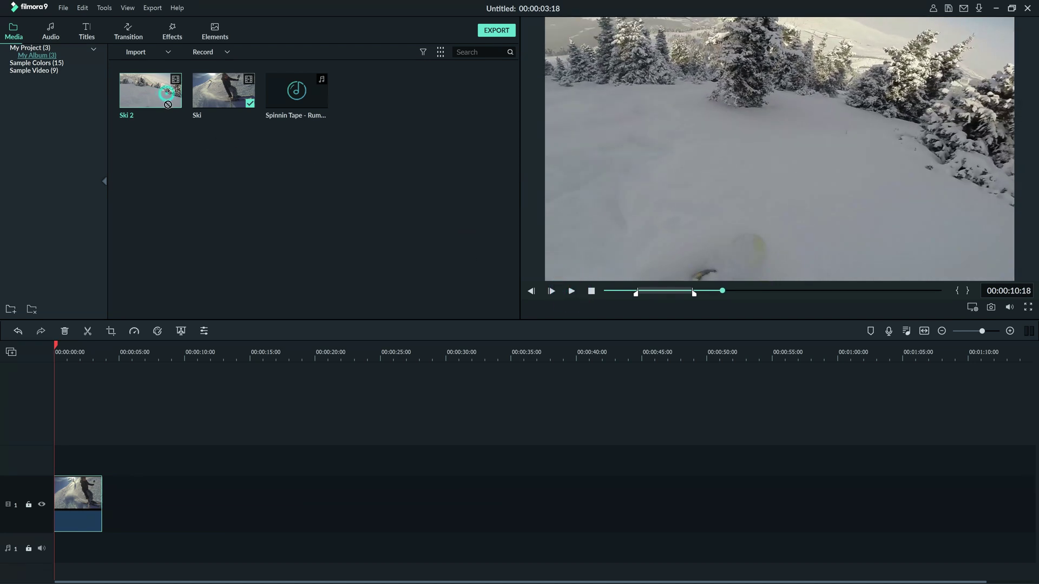
drag(166, 94, 106, 508)
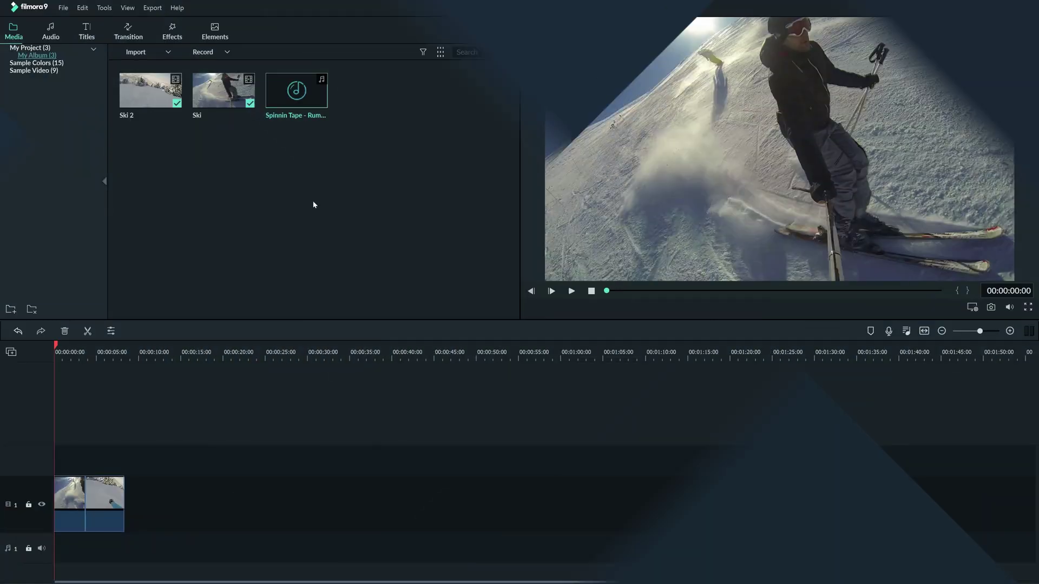
- Place Spinnin Tape on the audio track and shorten it to end with the video
drag(313, 81, 48, 538)
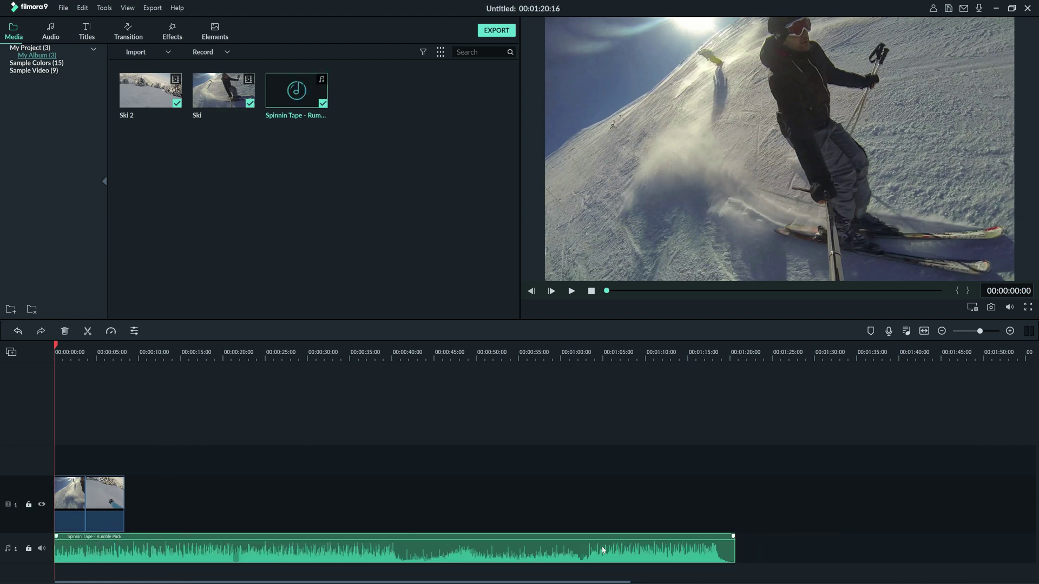
drag(734, 549, 124, 540)
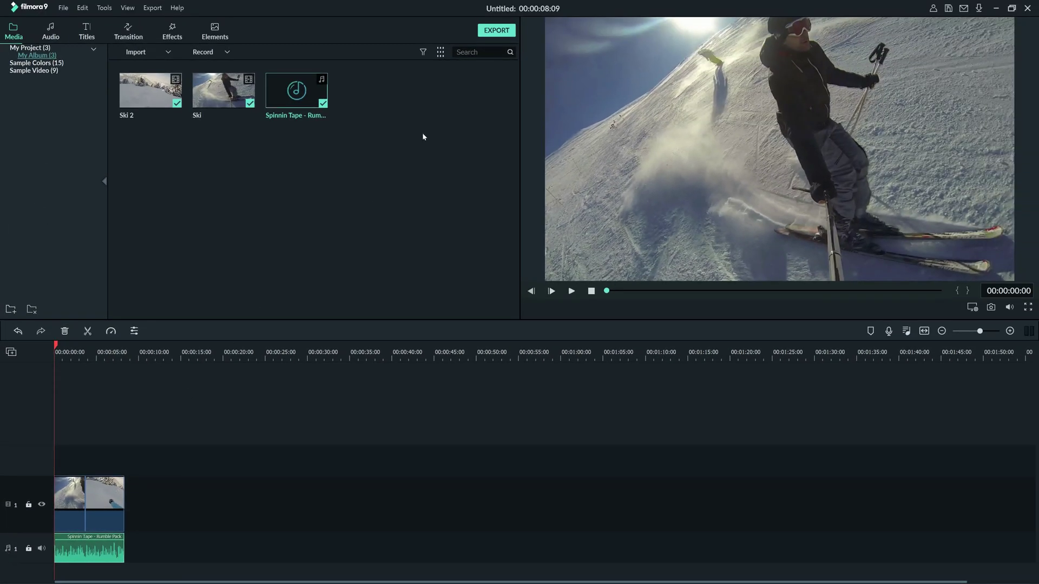
- Set the MP4 export settings to 1920x1080 with a 30 fps frame rate
click(490, 31)
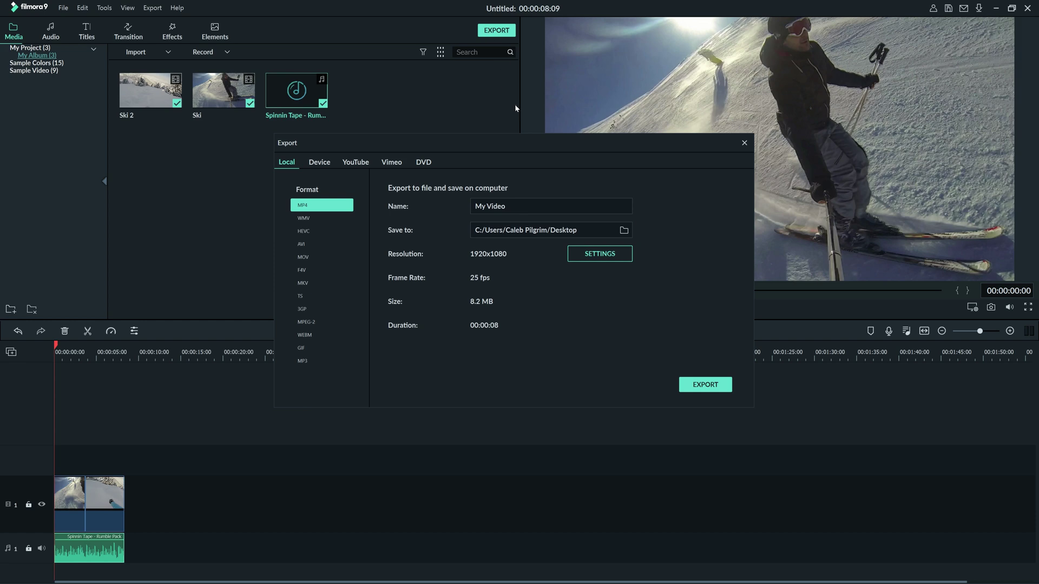
click(600, 253)
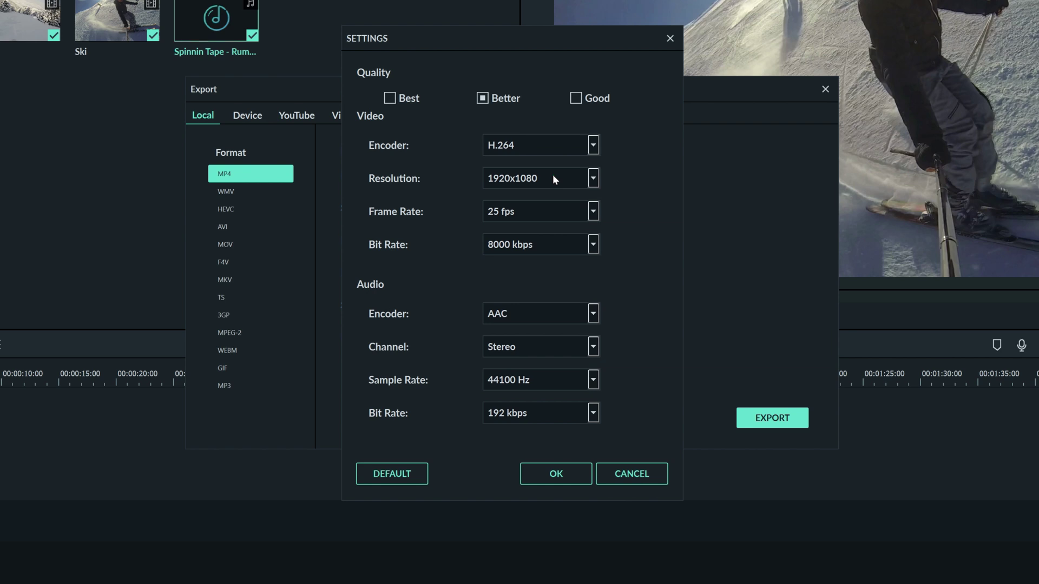
click(594, 212)
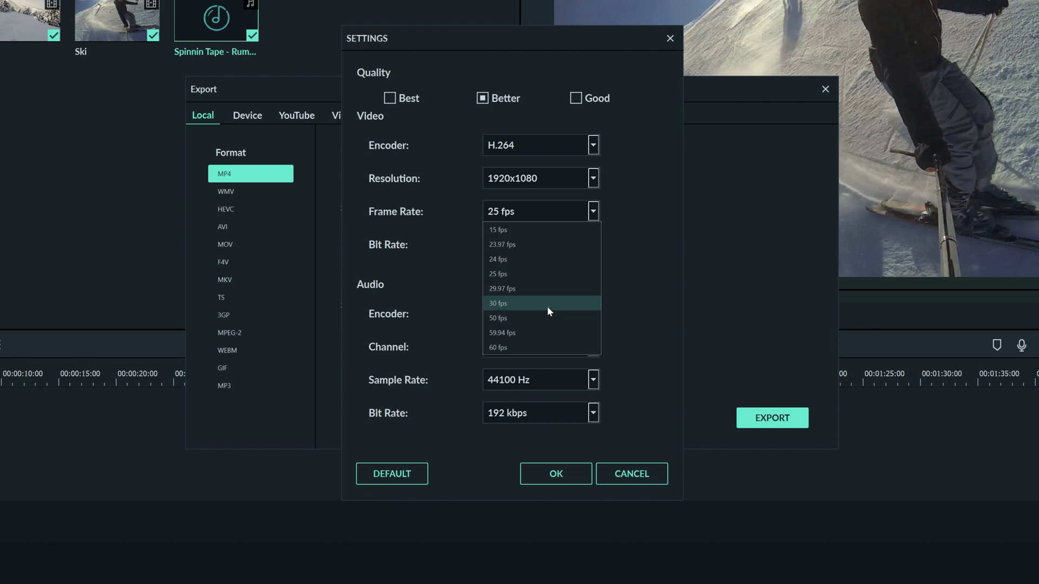
click(548, 304)
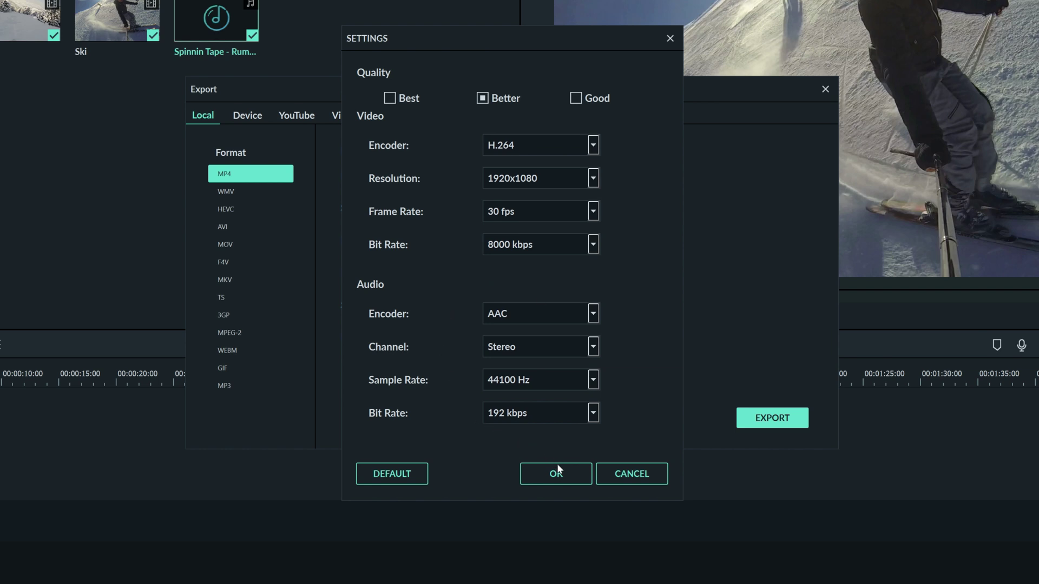
- Confirm the 1080p 30 fps settings and start the MP4 export
click(577, 479)
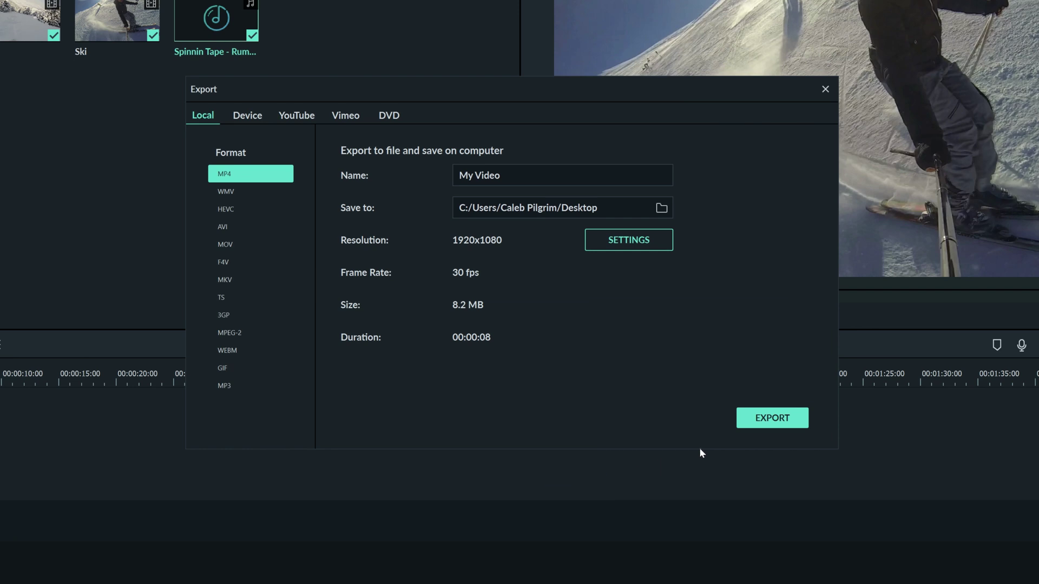
click(760, 426)
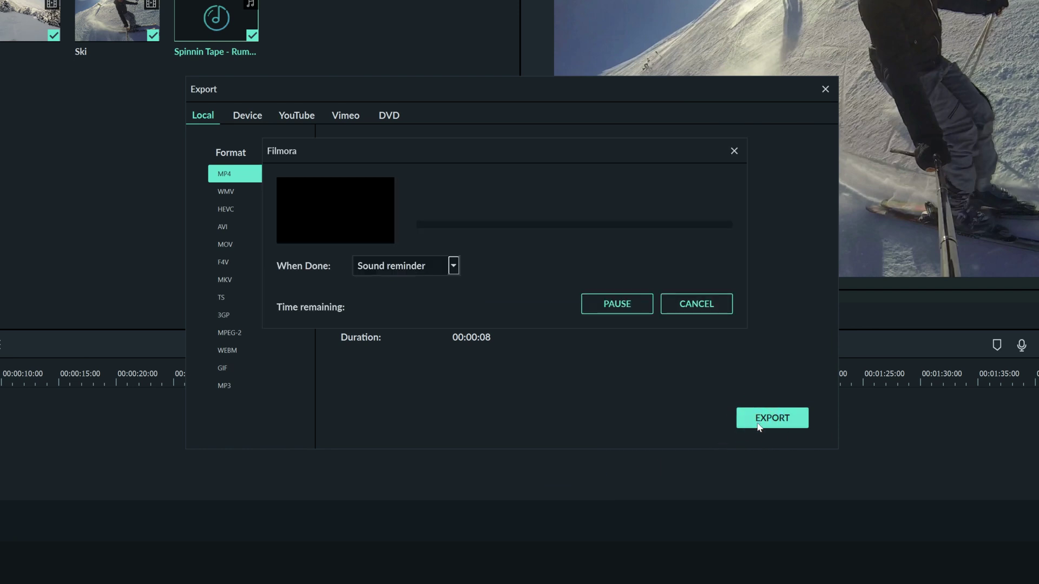